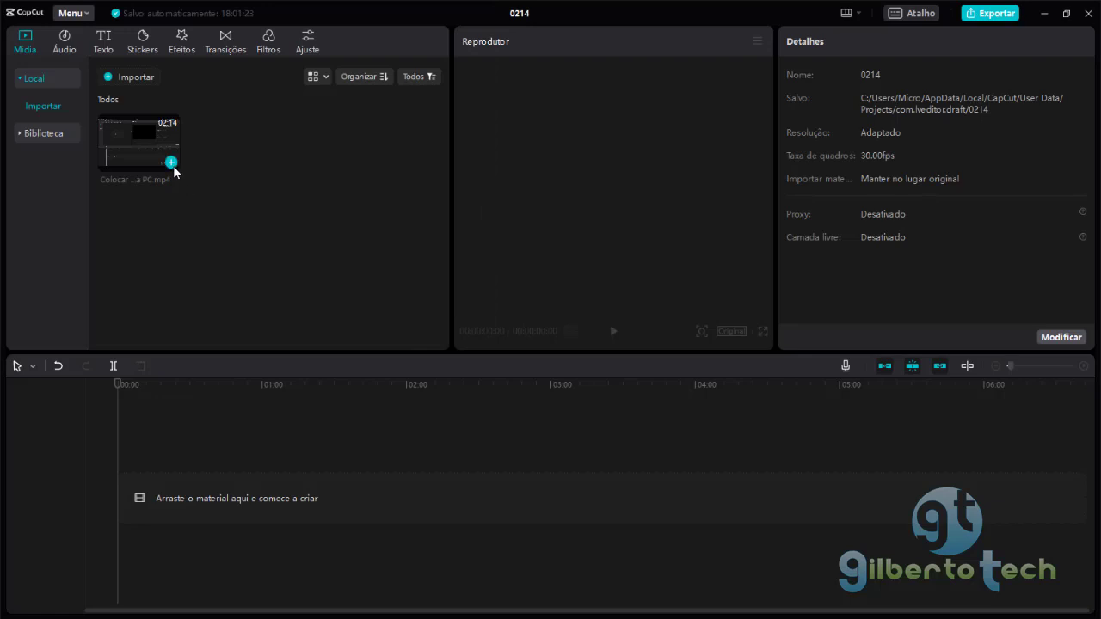
Add the imported video to the timeline and enable voice effects for its audio
{"action": "left_click", "coordinate": [171, 162]}
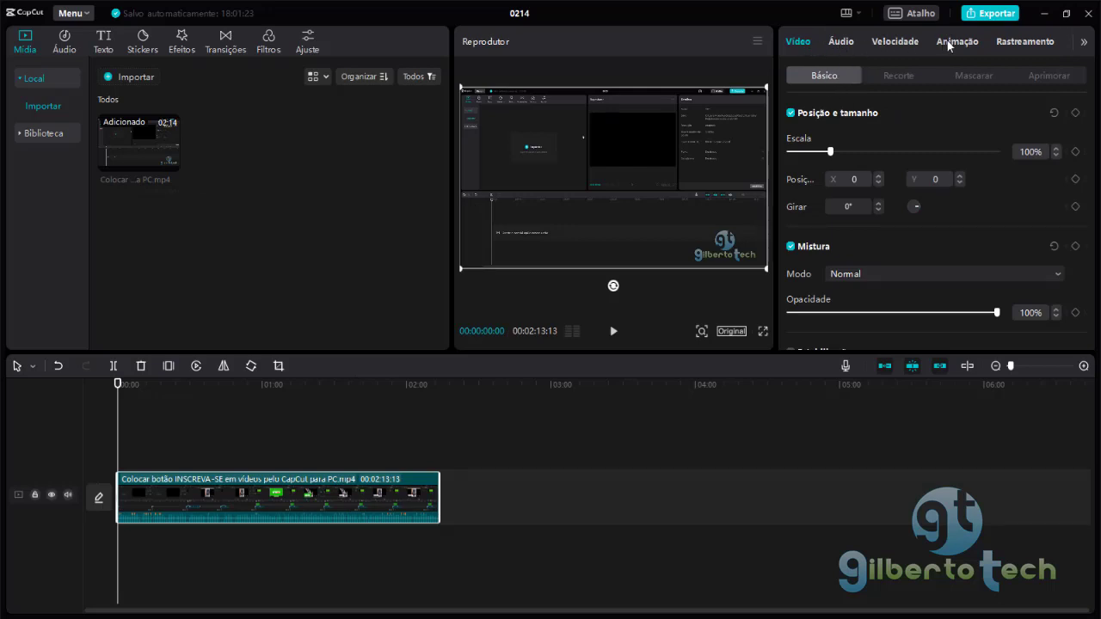
{"action": "left_click", "coordinate": [841, 43]}
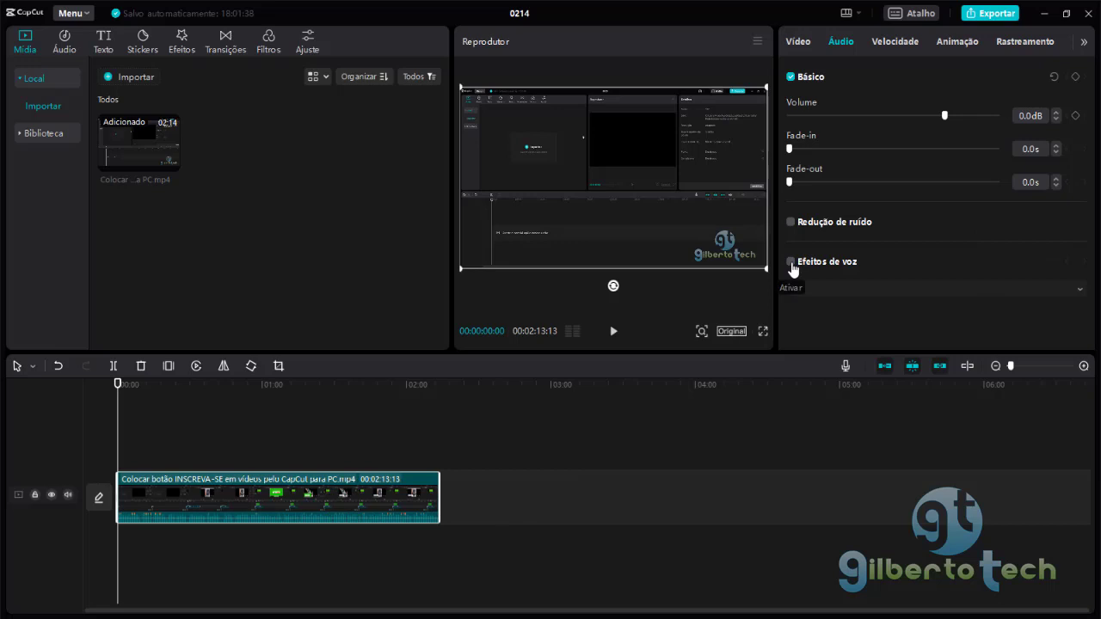
{"action": "left_click", "coordinate": [791, 264]}
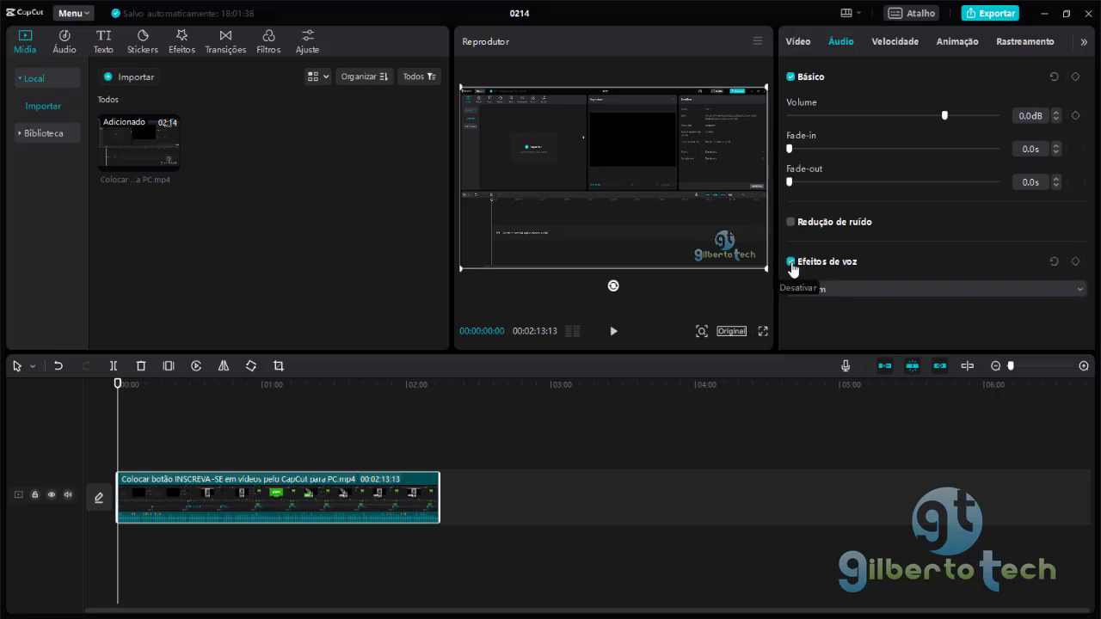
Apply the Profundo voice effect to the clip and preview a few seconds of playback
{"action": "left_click", "coordinate": [1081, 294]}
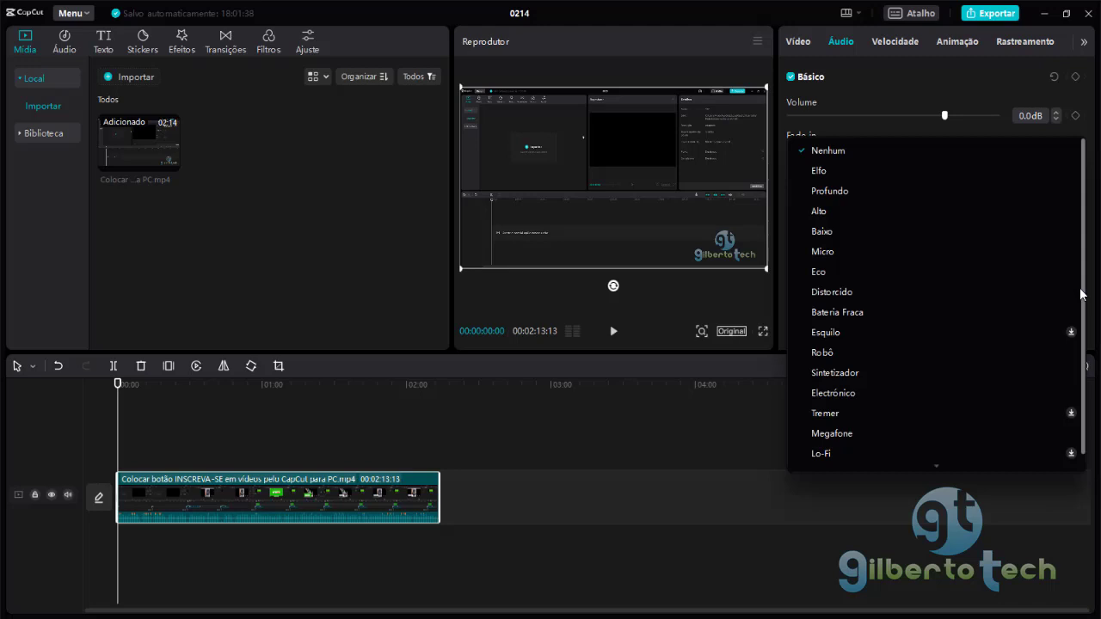
{"action": "left_click", "coordinate": [833, 197]}
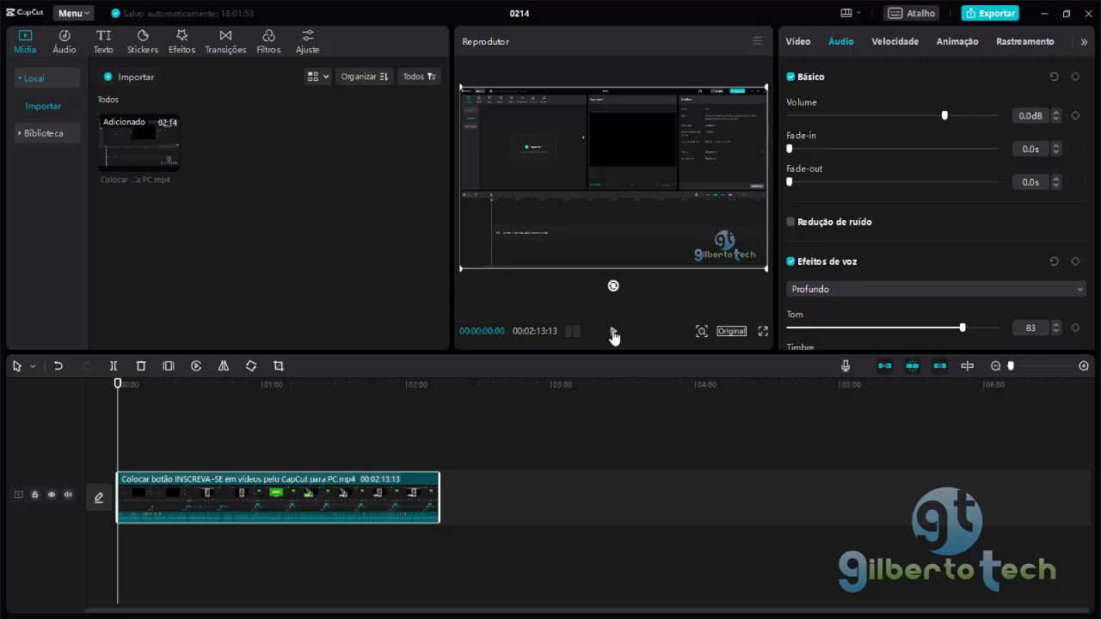
{"action": "left_click", "coordinate": [613, 333]}
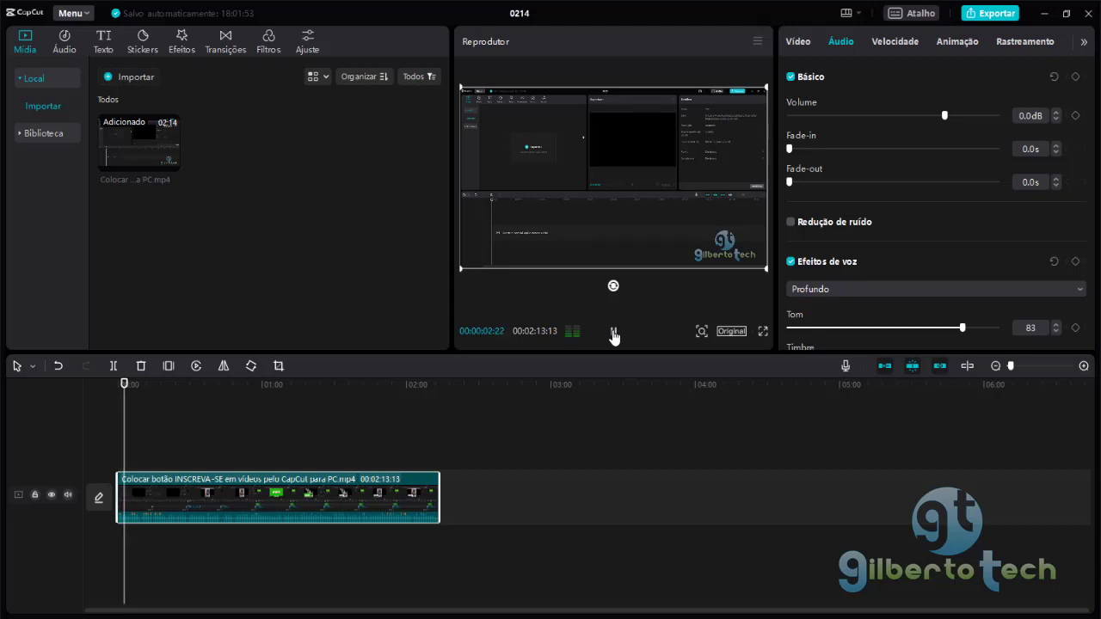
{"action": "left_click", "coordinate": [614, 333]}
Set the Profundo effect's Tom to 65 and Timbre to 82, and preview the altered voice
{"action": "scroll", "coordinate": [1000, 314], "scroll_direction": "down", "scroll_amount": 1}
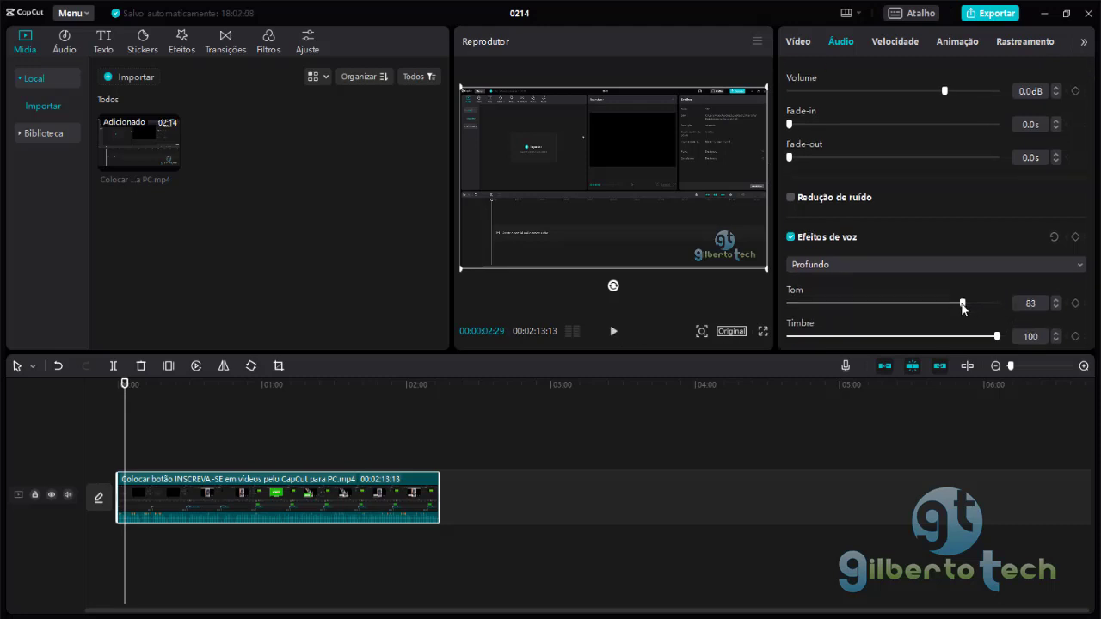
{"action": "left_click_drag", "start_coordinate": [962, 308], "coordinate": [935, 307]}
{"action": "left_click_drag", "start_coordinate": [996, 336], "coordinate": [960, 341]}
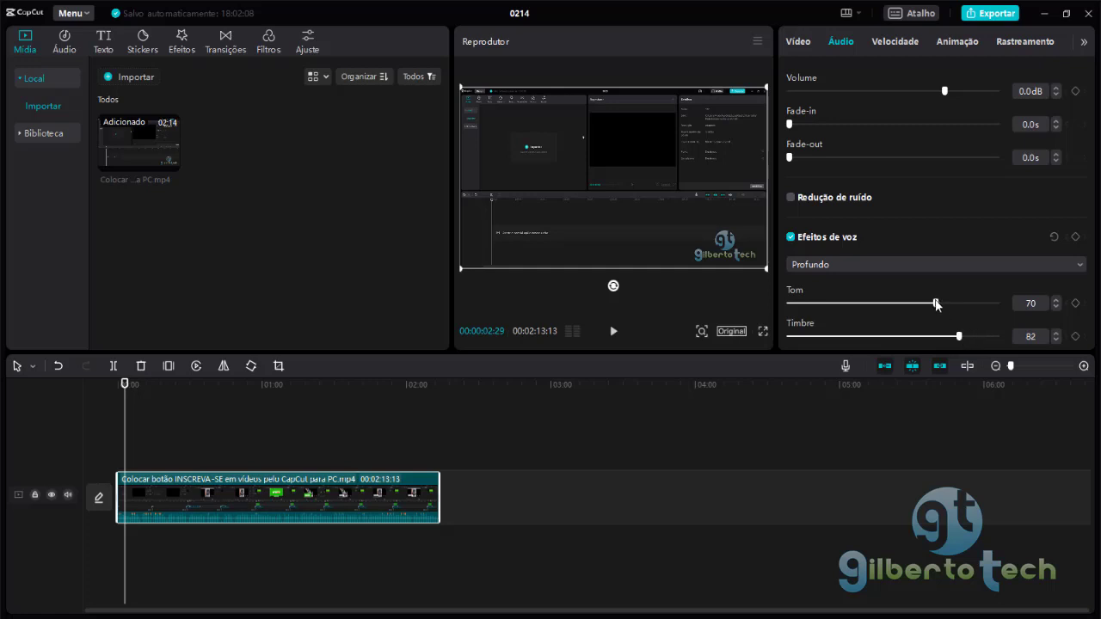
{"action": "mouse_move", "coordinate": [936, 303]}
{"action": "left_mouse_down"}
{"action": "mouse_move", "coordinate": [916, 305]}
{"action": "mouse_move", "coordinate": [926, 304]}
{"action": "left_mouse_up"}
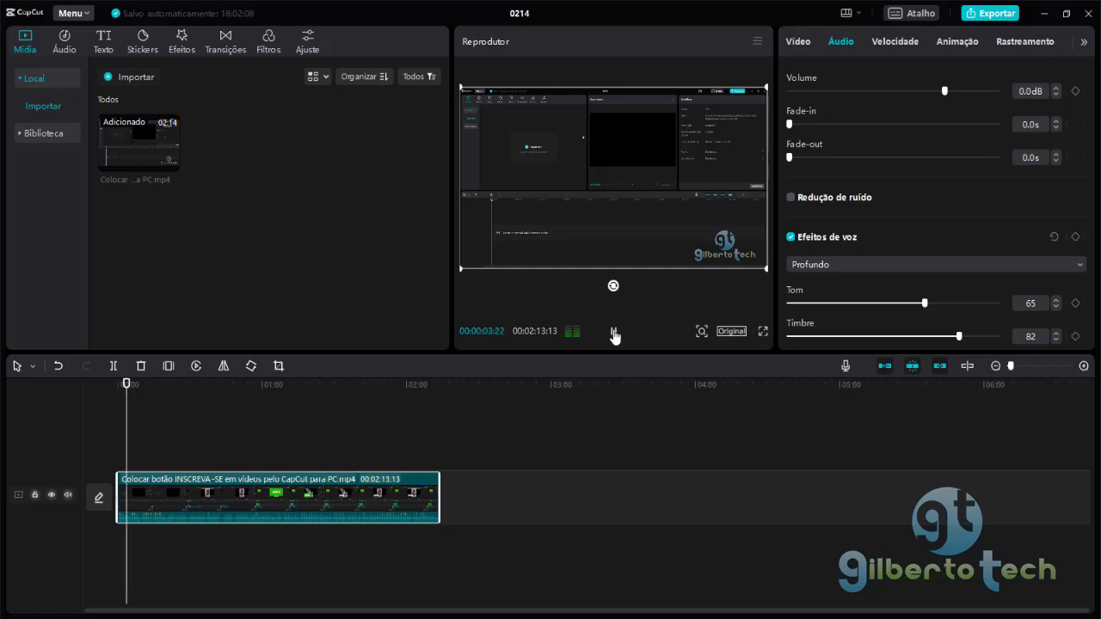
{"action": "left_click", "coordinate": [614, 335]}
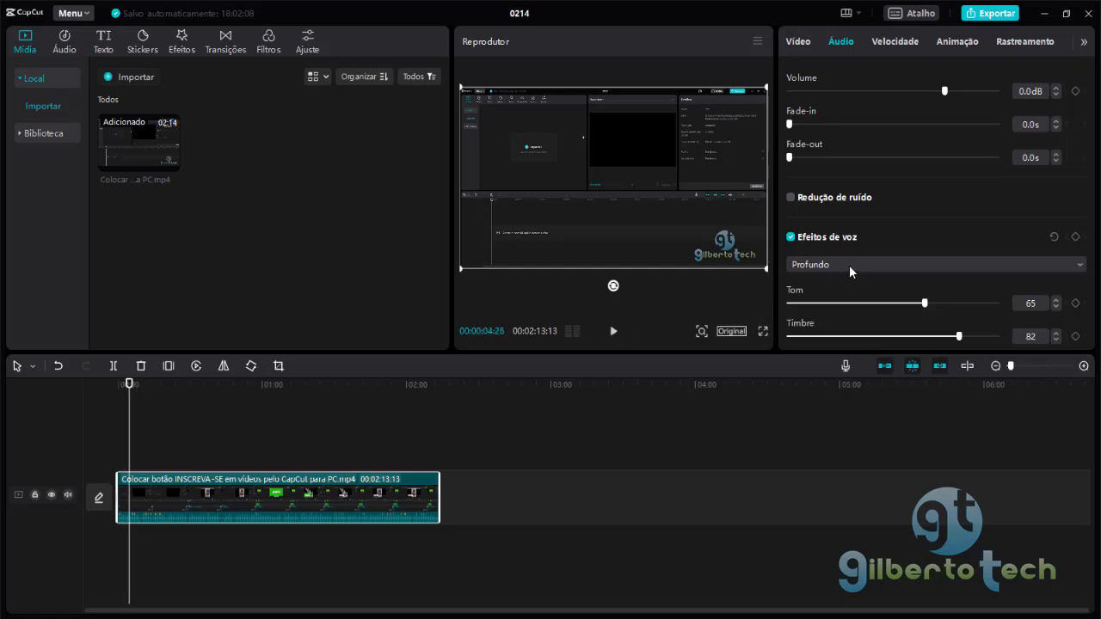
Change the clip's voice effect to Micro and preview the sound
{"action": "left_click", "coordinate": [849, 266]}
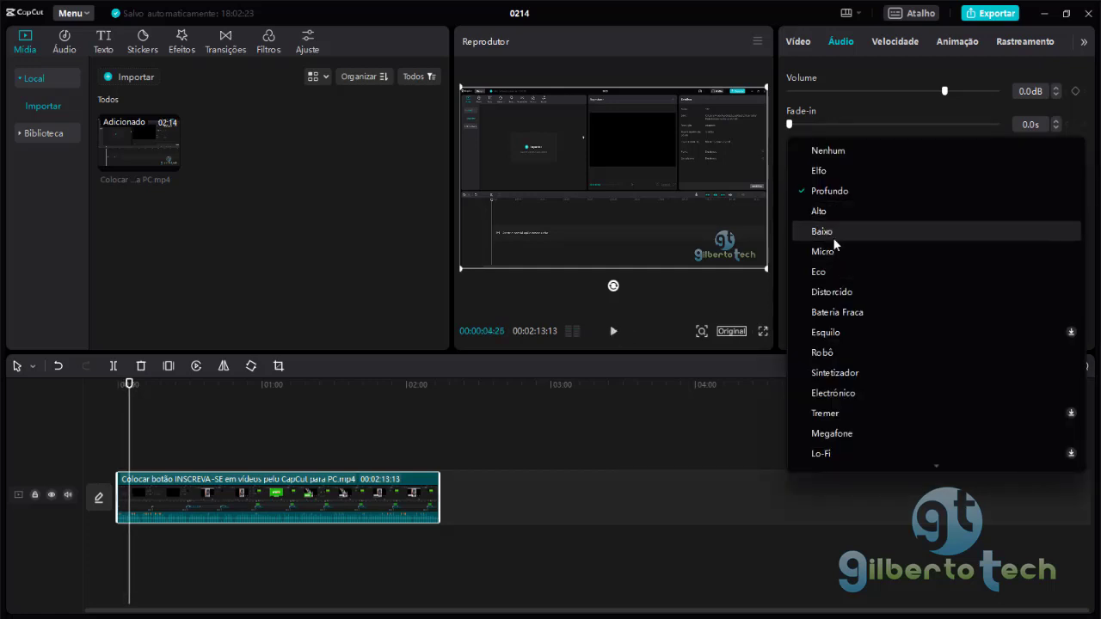
{"action": "left_click", "coordinate": [822, 251]}
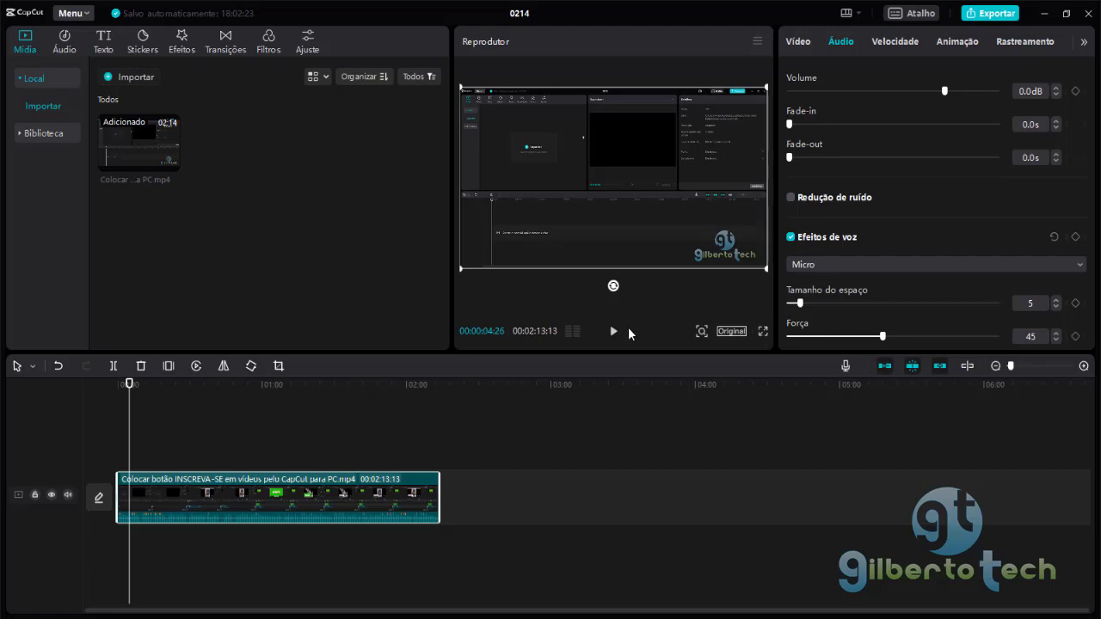
{"action": "left_click", "coordinate": [614, 331]}
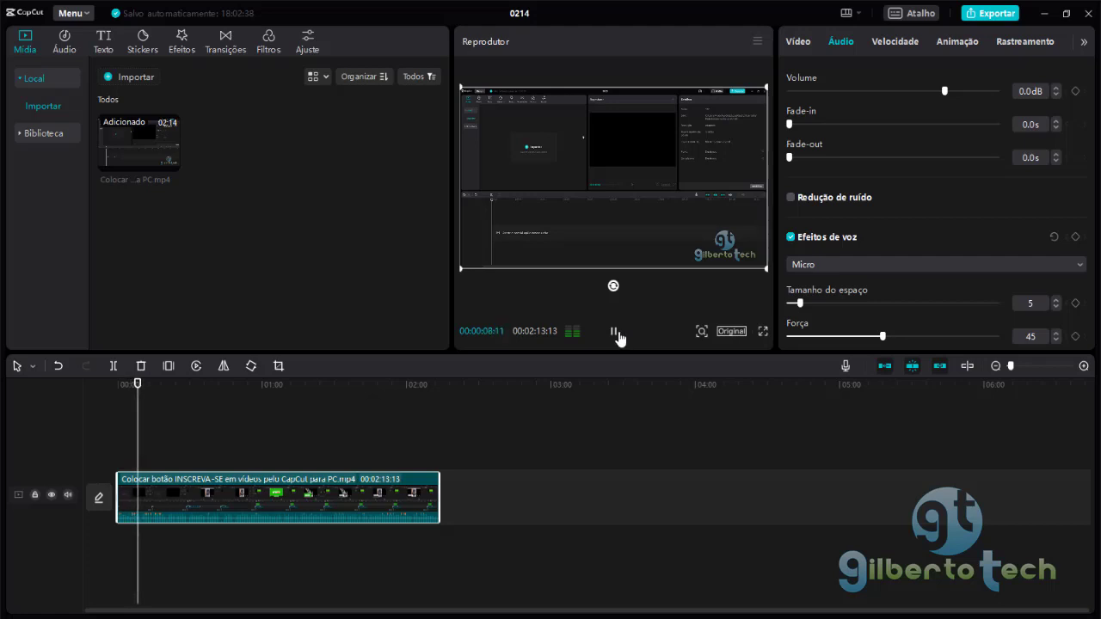
{"action": "left_click", "coordinate": [617, 332]}
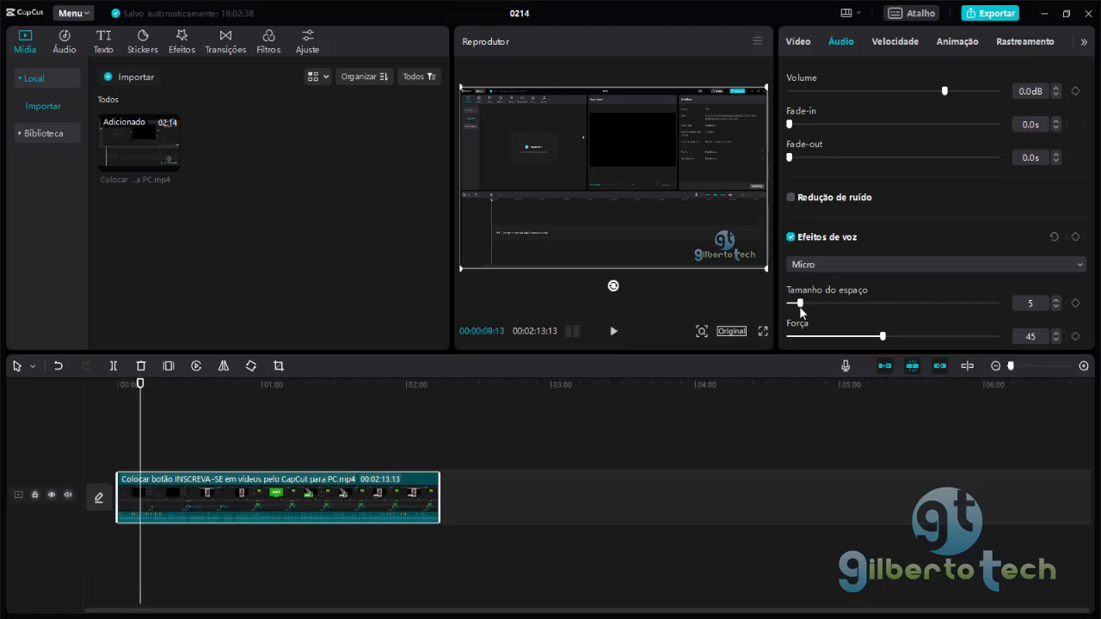
Adjust the Micro effect to Tamanho do espaço 47, trying Força at 68 and at 40 with a preview of each
{"action": "left_click_drag", "start_coordinate": [800, 305], "coordinate": [832, 308]}
{"action": "left_click_drag", "start_coordinate": [884, 338], "coordinate": [931, 339]}
{"action": "left_click_drag", "start_coordinate": [832, 302], "coordinate": [887, 303]}
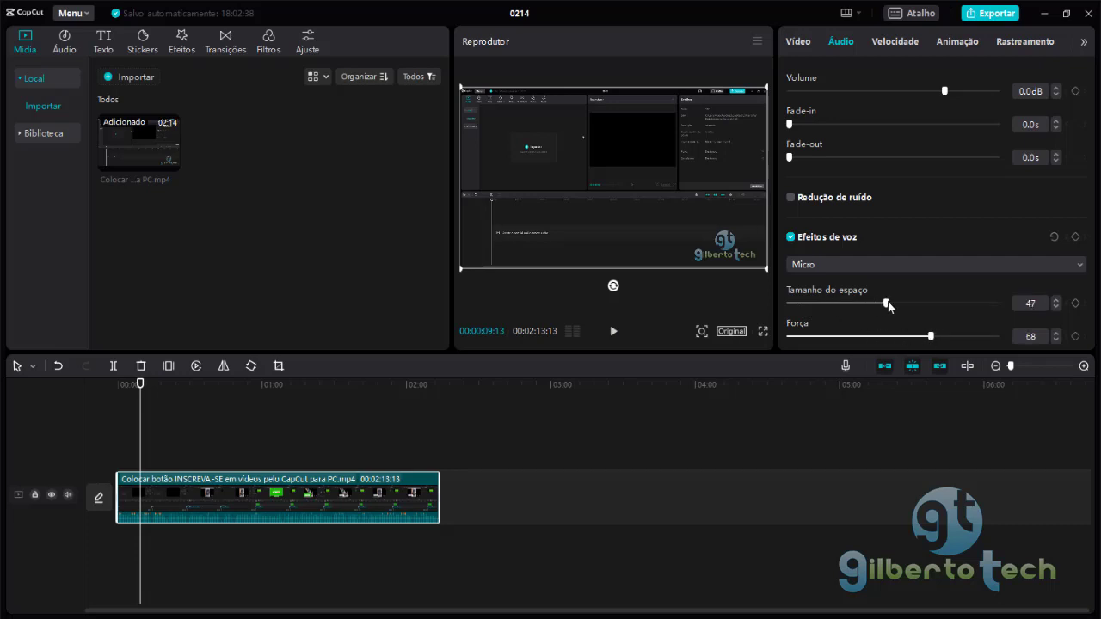
{"action": "left_click", "coordinate": [614, 332]}
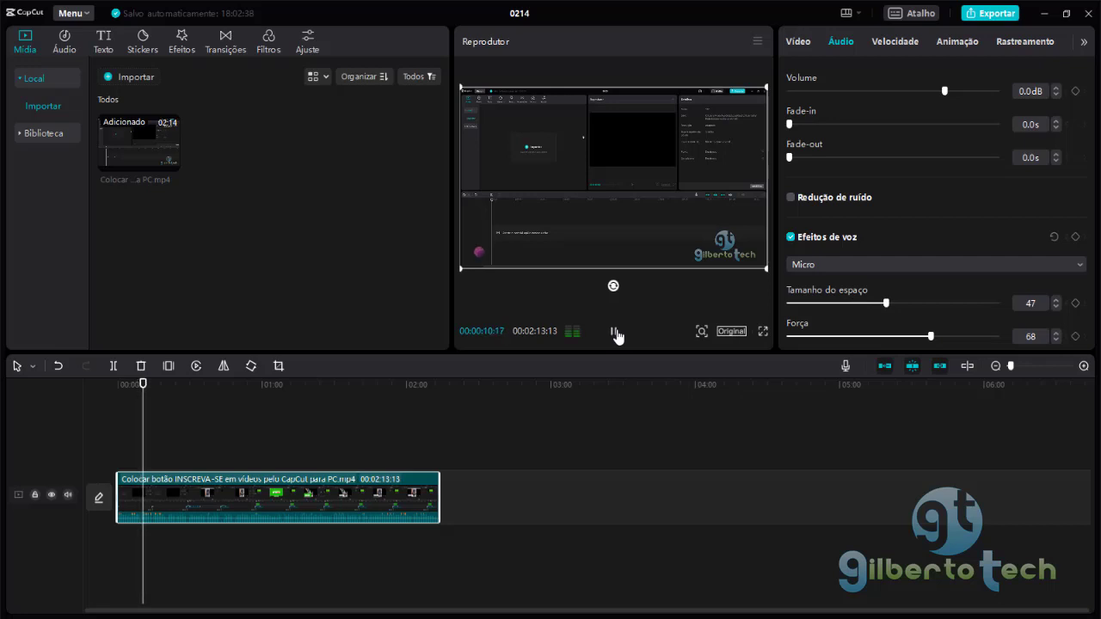
{"action": "left_click", "coordinate": [614, 332]}
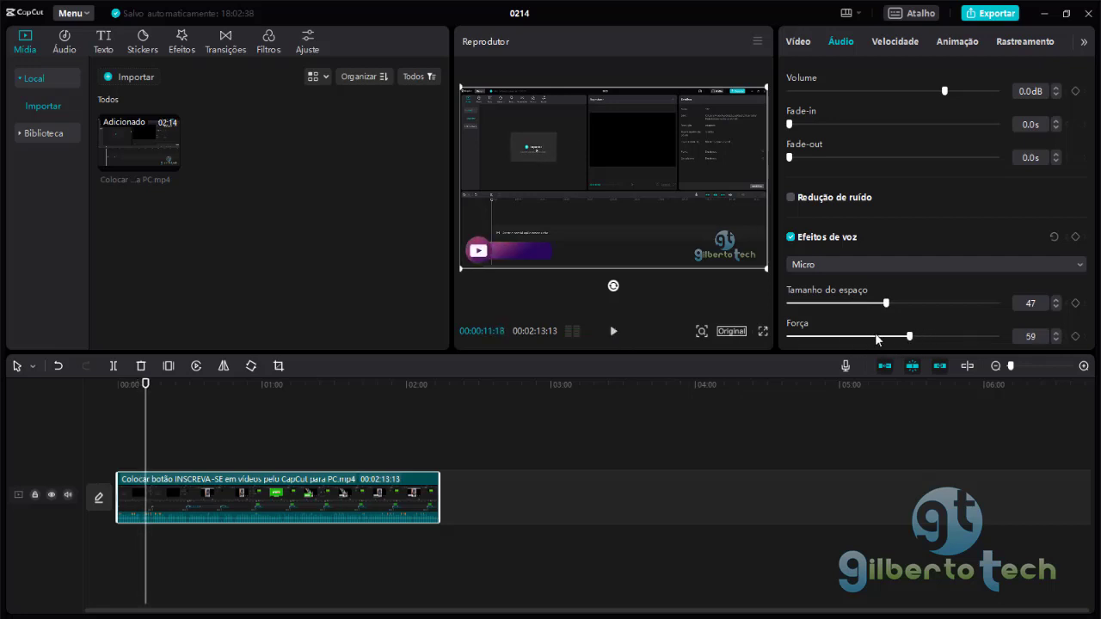
{"action": "left_click", "coordinate": [617, 335]}
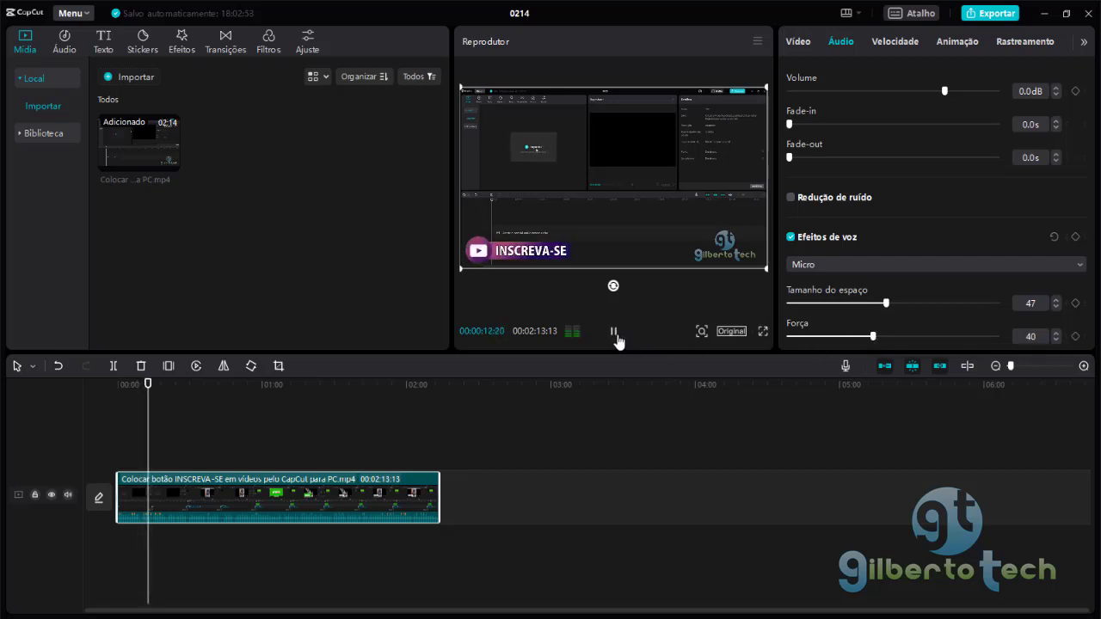
{"action": "left_click", "coordinate": [618, 336]}
Change the clip's voice effect to Robô and preview the sound
{"action": "left_click", "coordinate": [859, 269]}
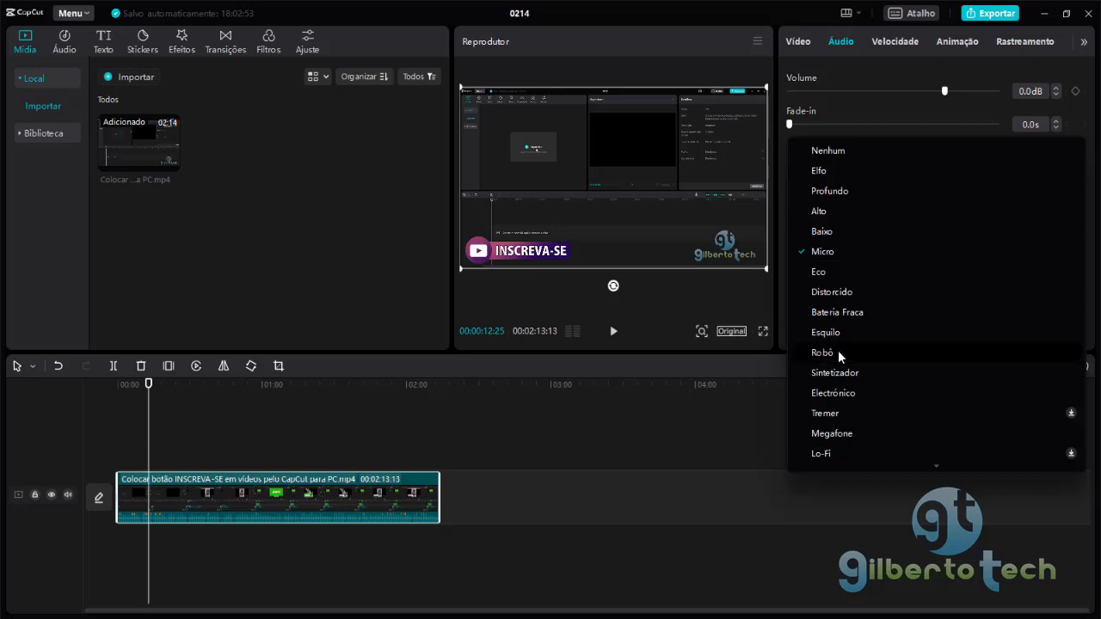
{"action": "left_click", "coordinate": [839, 354]}
{"action": "left_click", "coordinate": [614, 332]}
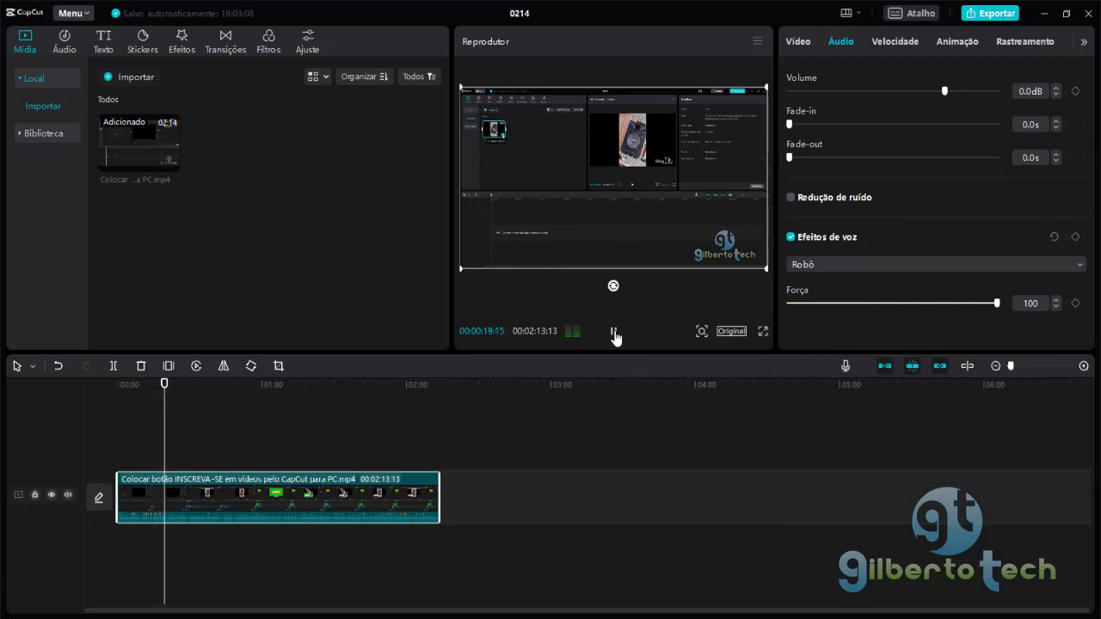
{"action": "left_click", "coordinate": [614, 337]}
Change the clip's voice effect to Sintetizador, set its Força to 87, and preview the result
{"action": "left_click", "coordinate": [831, 269]}
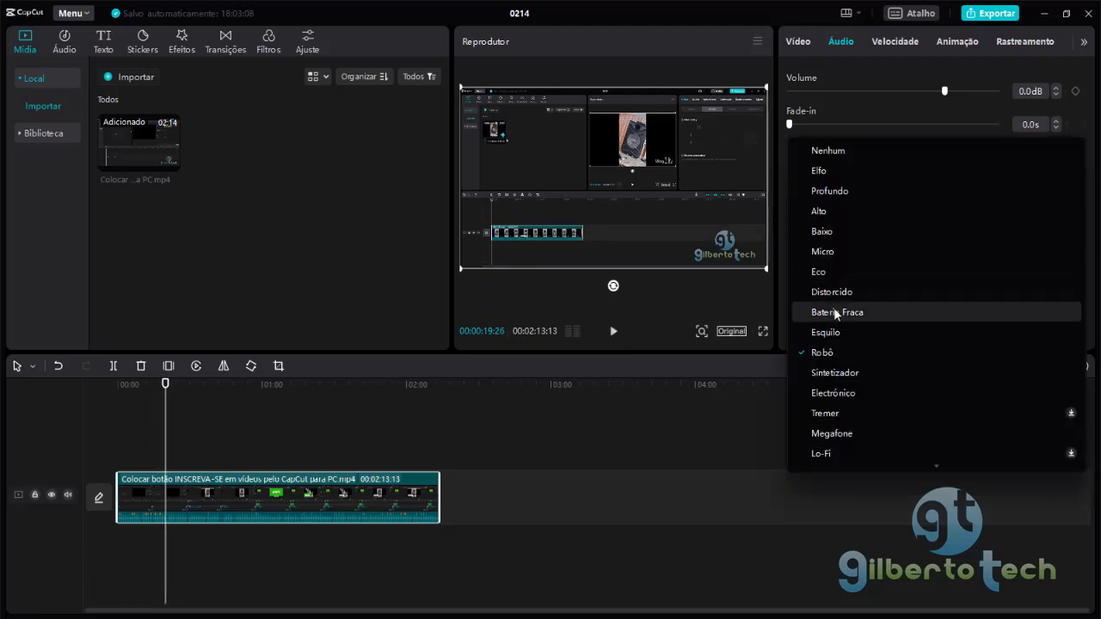
{"action": "left_click", "coordinate": [842, 375]}
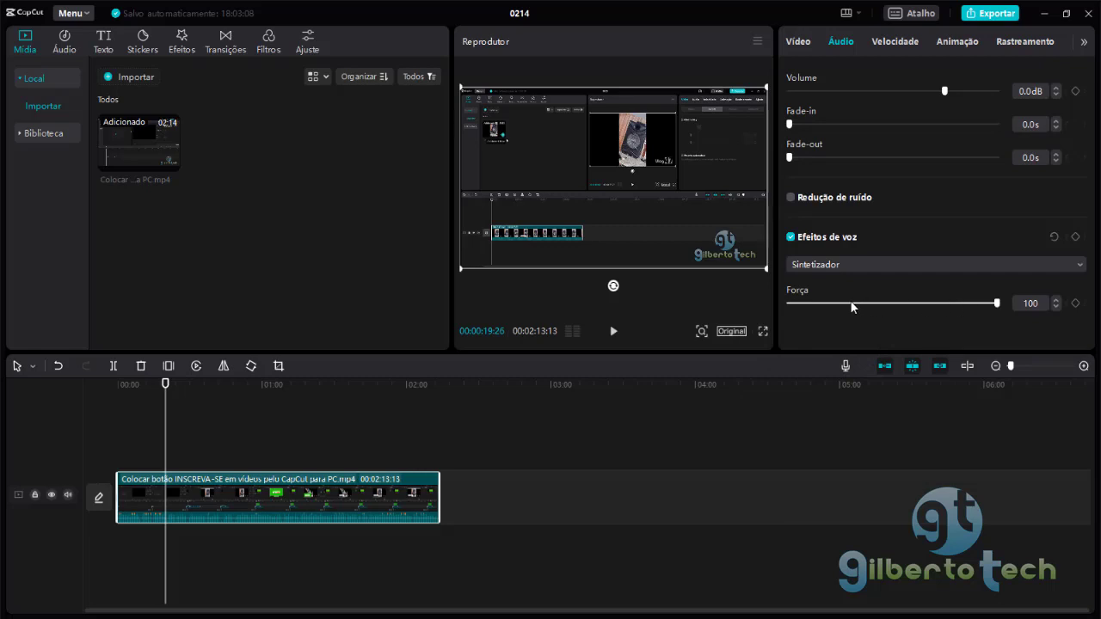
{"action": "left_click_drag", "start_coordinate": [998, 304], "coordinate": [971, 306]}
{"action": "left_click", "coordinate": [613, 331]}
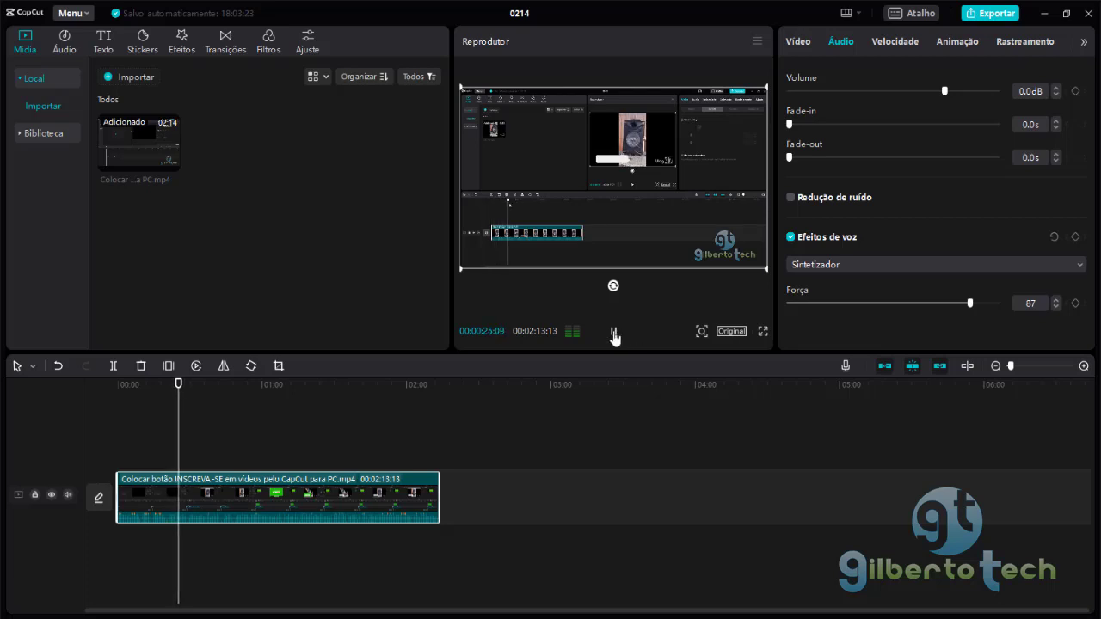
{"action": "left_click", "coordinate": [614, 331]}
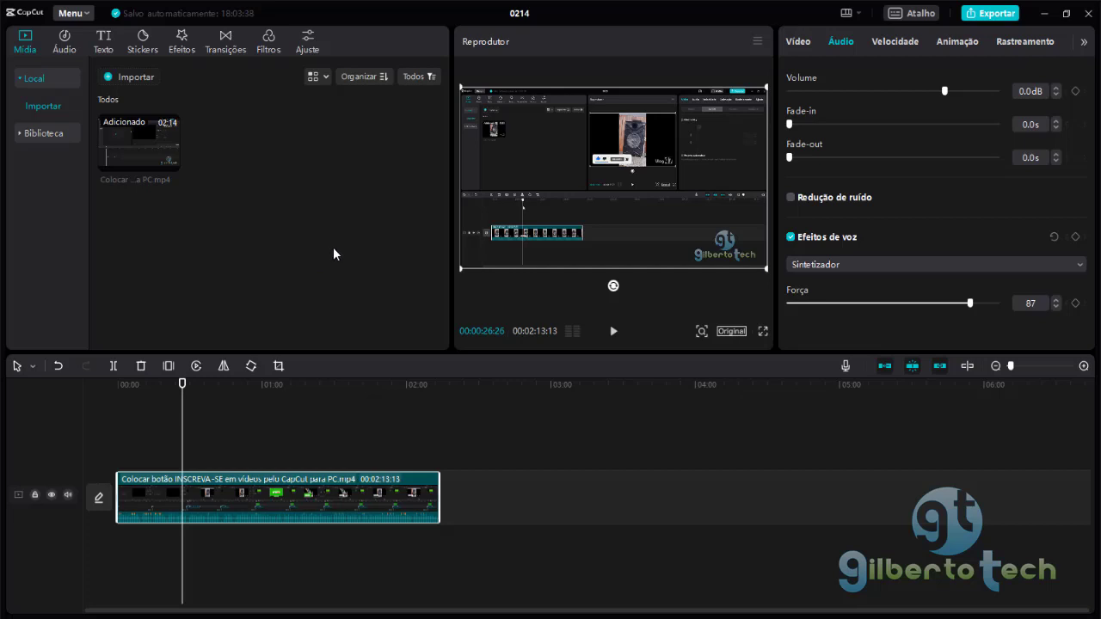
Open the export settings and enable video export with audio export turned off
{"action": "left_click", "coordinate": [993, 14]}
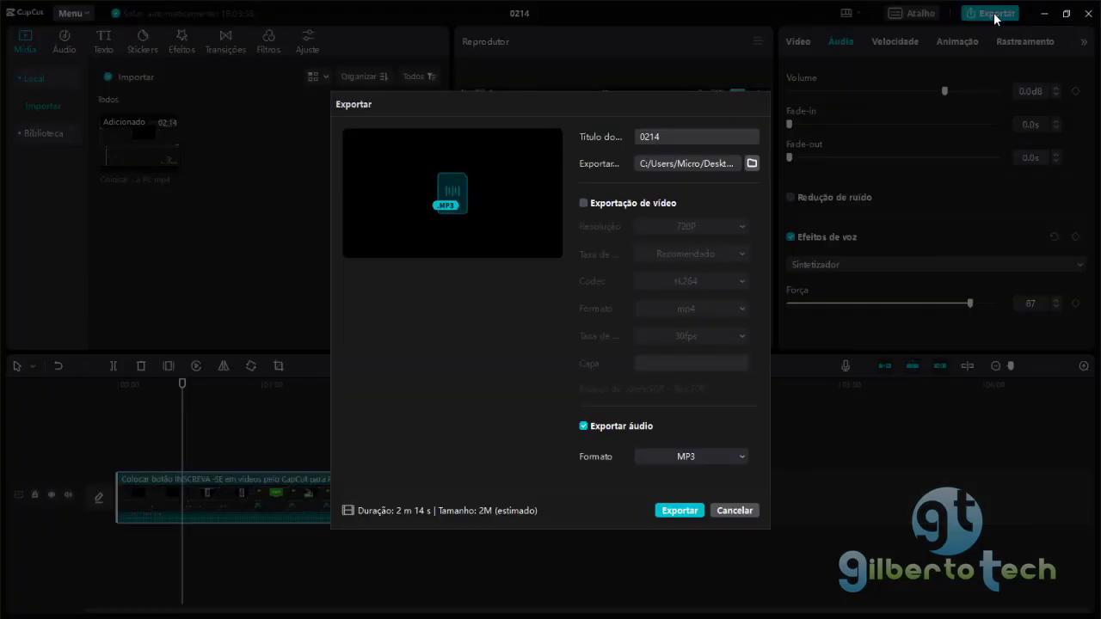
{"action": "left_click", "coordinate": [661, 204]}
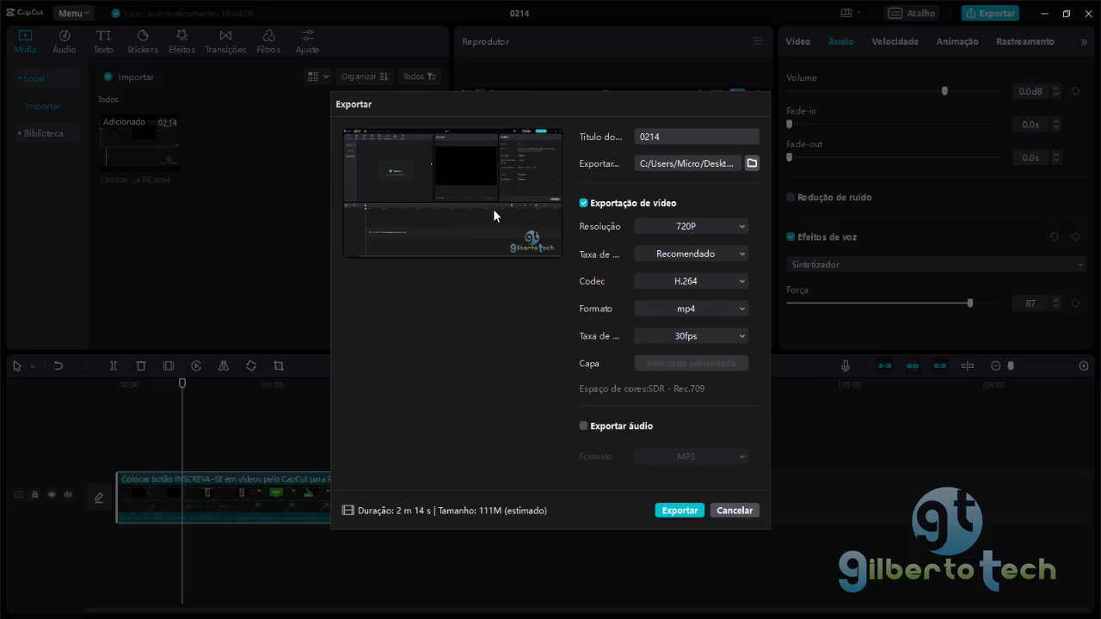
Try an audio-only export in MP3 format and return the settings to video-only export
{"action": "left_click", "coordinate": [583, 204]}
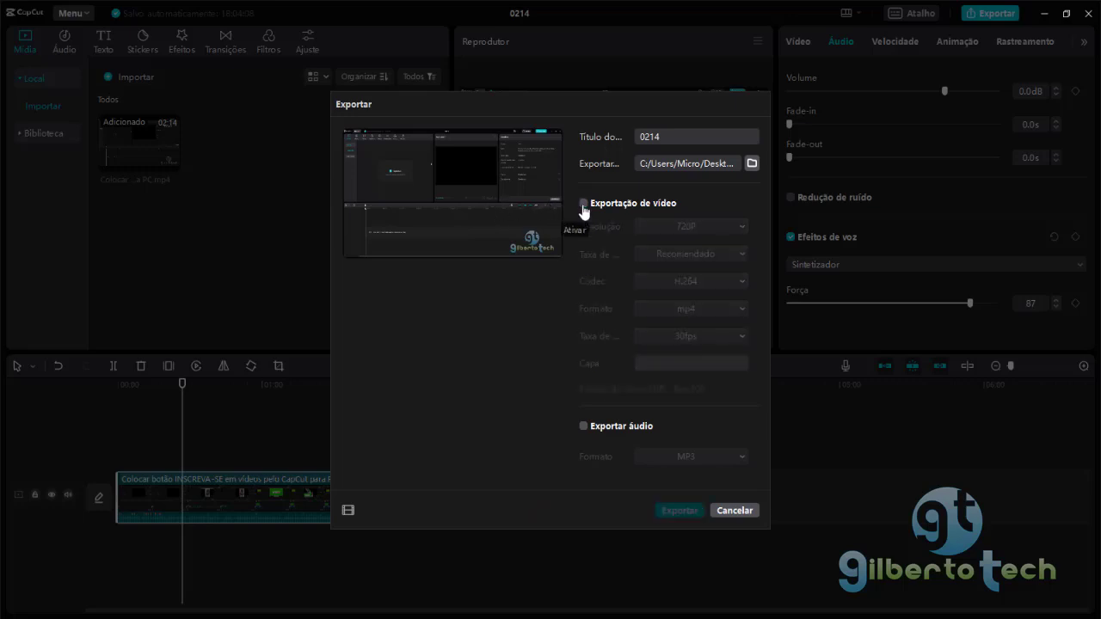
{"action": "left_click", "coordinate": [584, 430]}
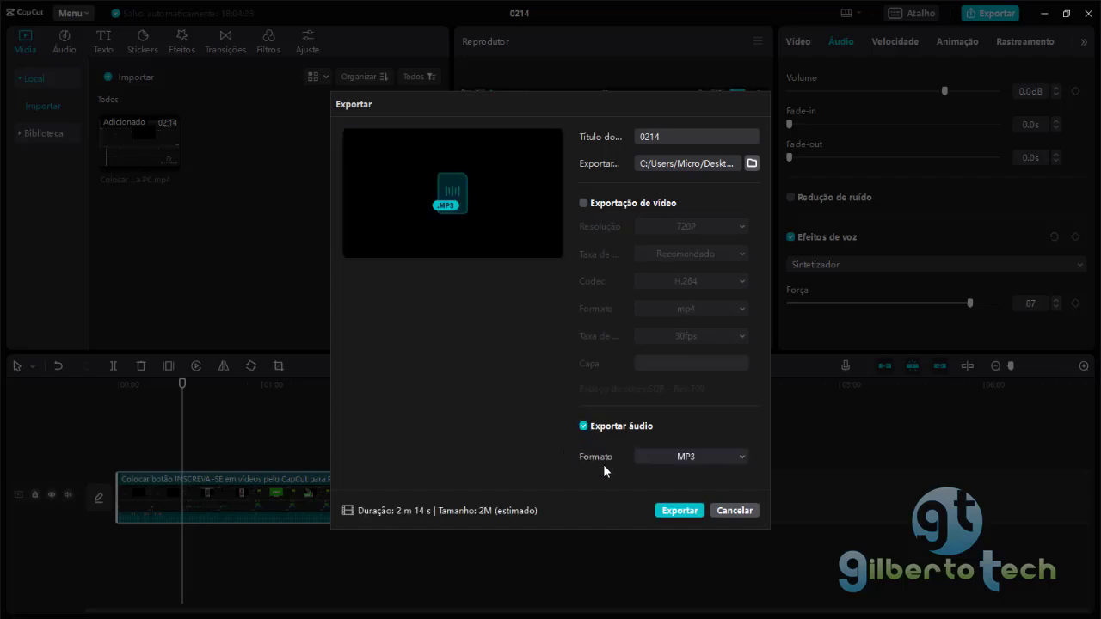
{"action": "left_click", "coordinate": [663, 464]}
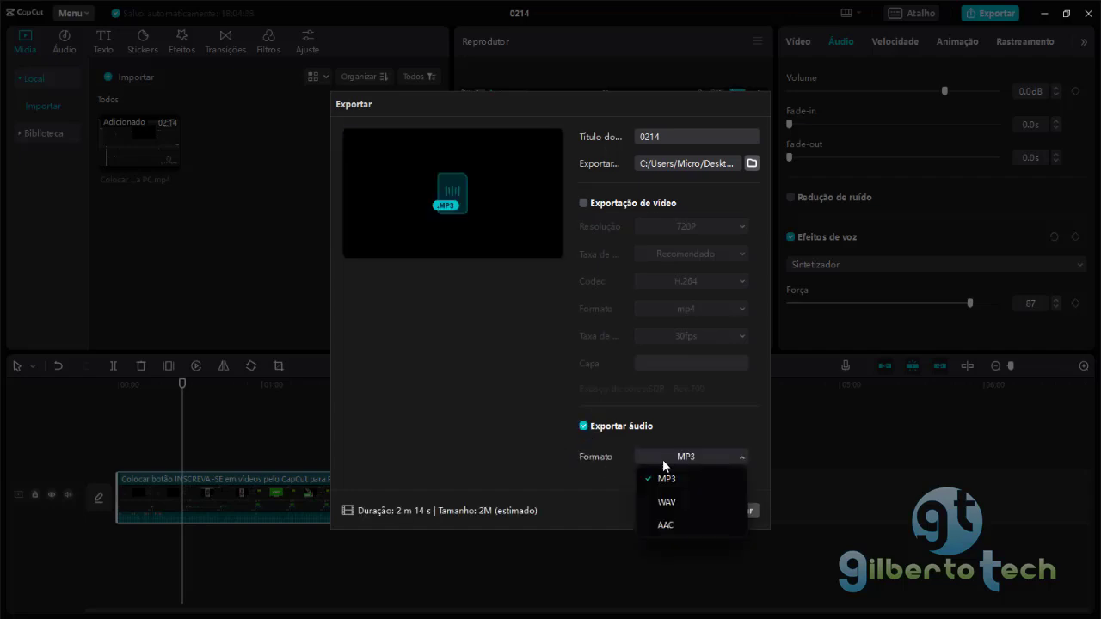
{"action": "left_click", "coordinate": [666, 477]}
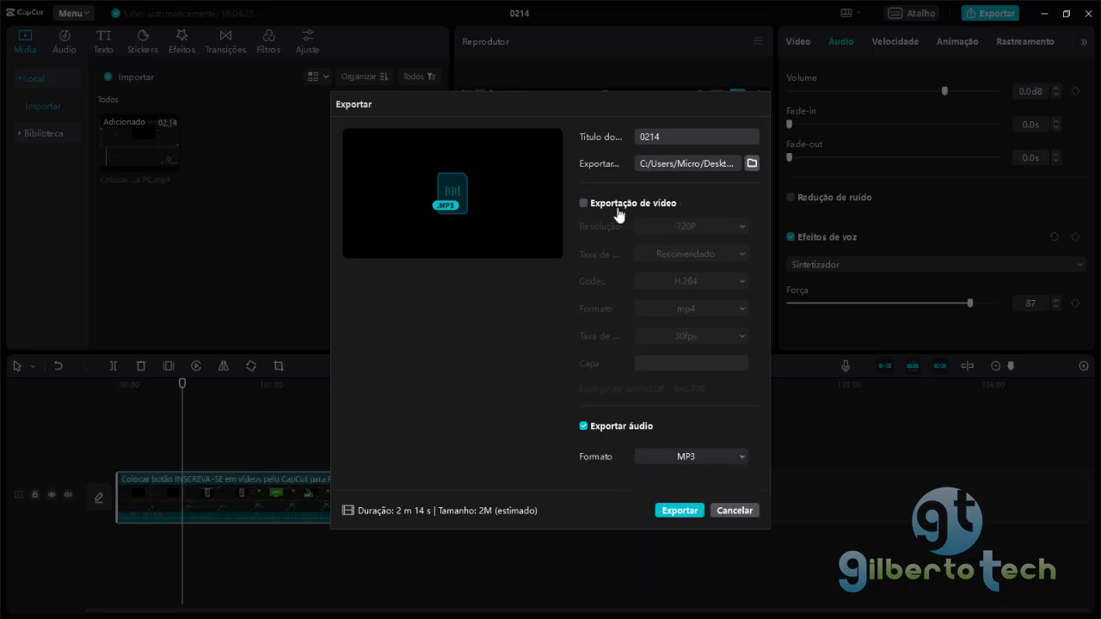
{"action": "left_click", "coordinate": [584, 204]}
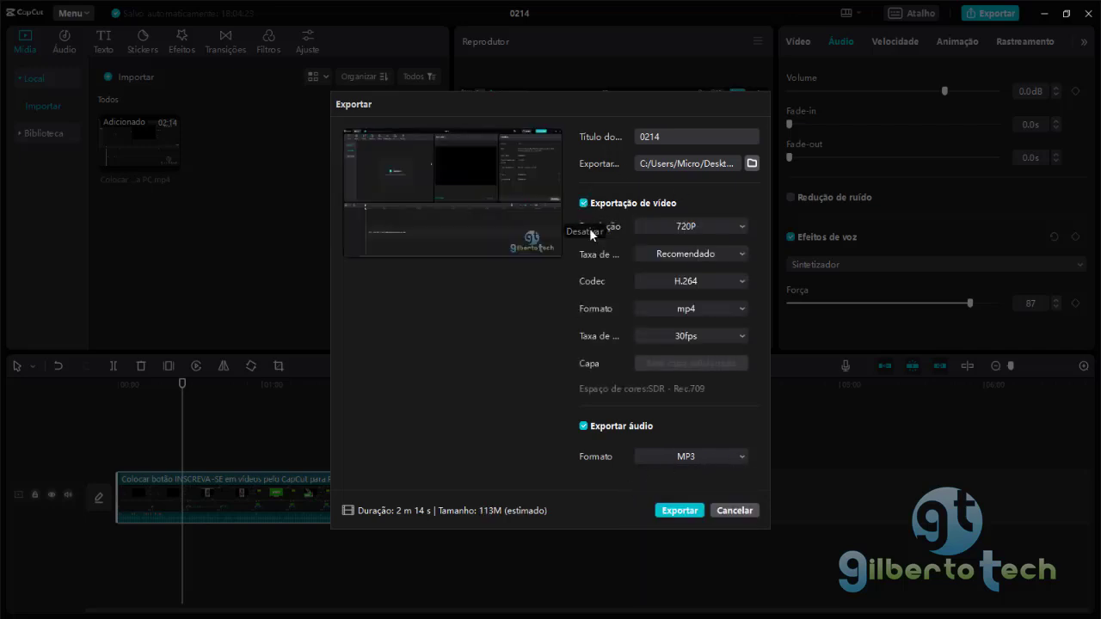
{"action": "left_click", "coordinate": [584, 426]}
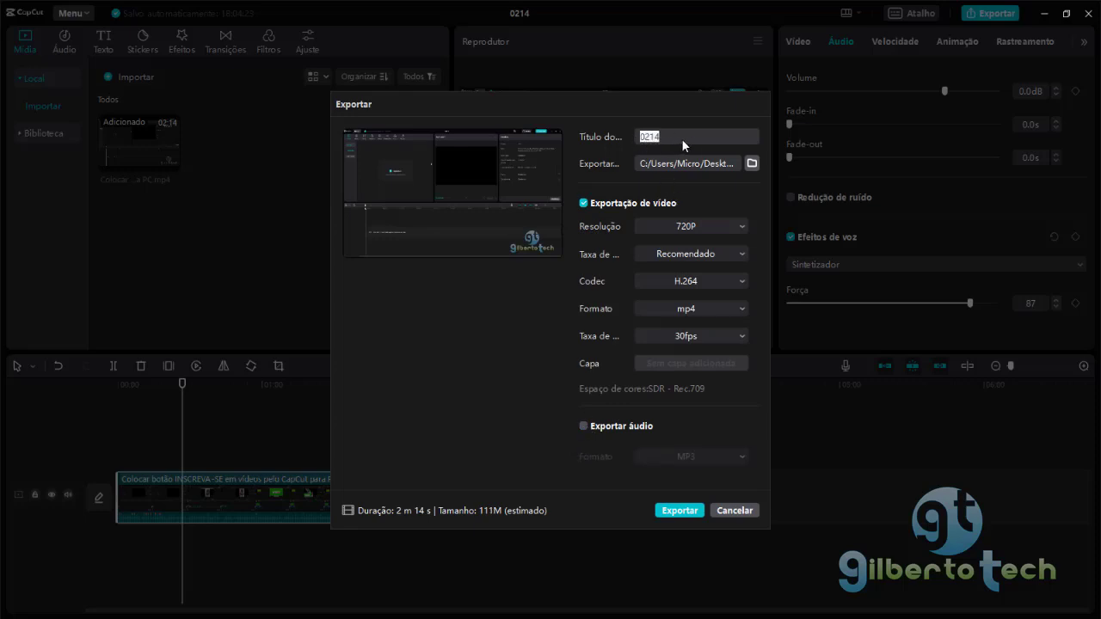
Title the export "video" and choose the Área de Trabalho folder as its destination
{"action": "type", "text": "video"}
{"action": "left_click", "coordinate": [751, 163]}
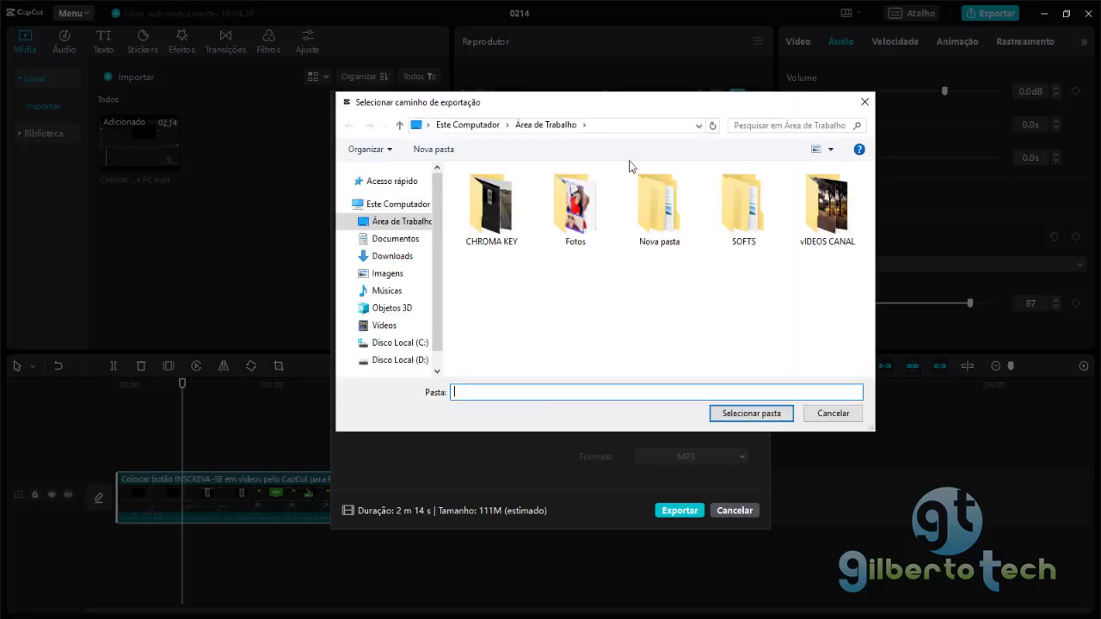
{"action": "left_click", "coordinate": [403, 221]}
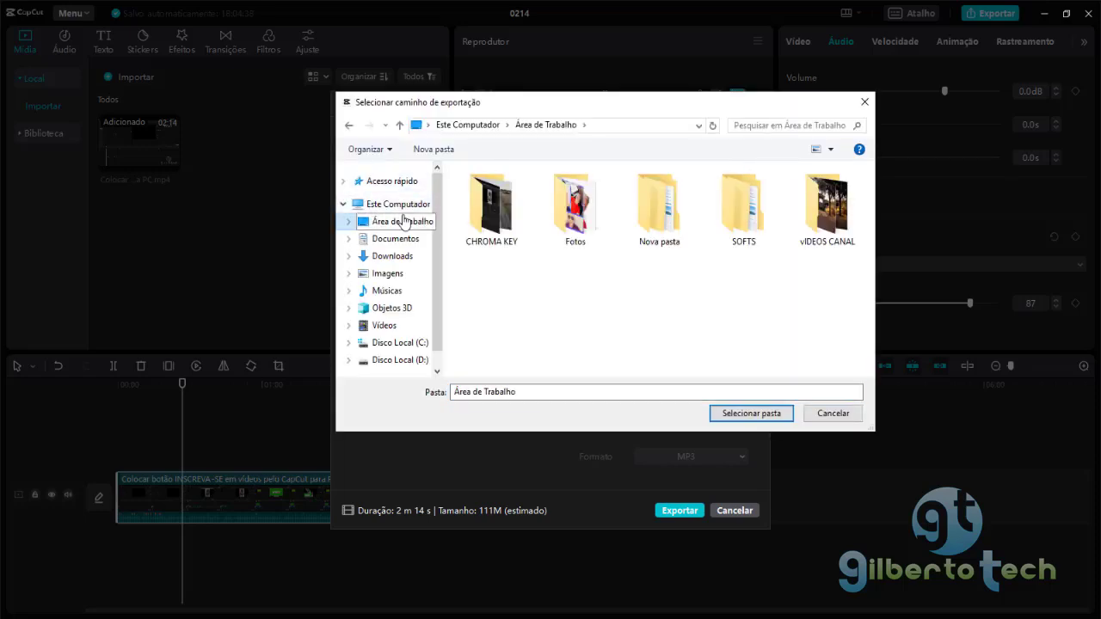
{"action": "left_click", "coordinate": [755, 414]}
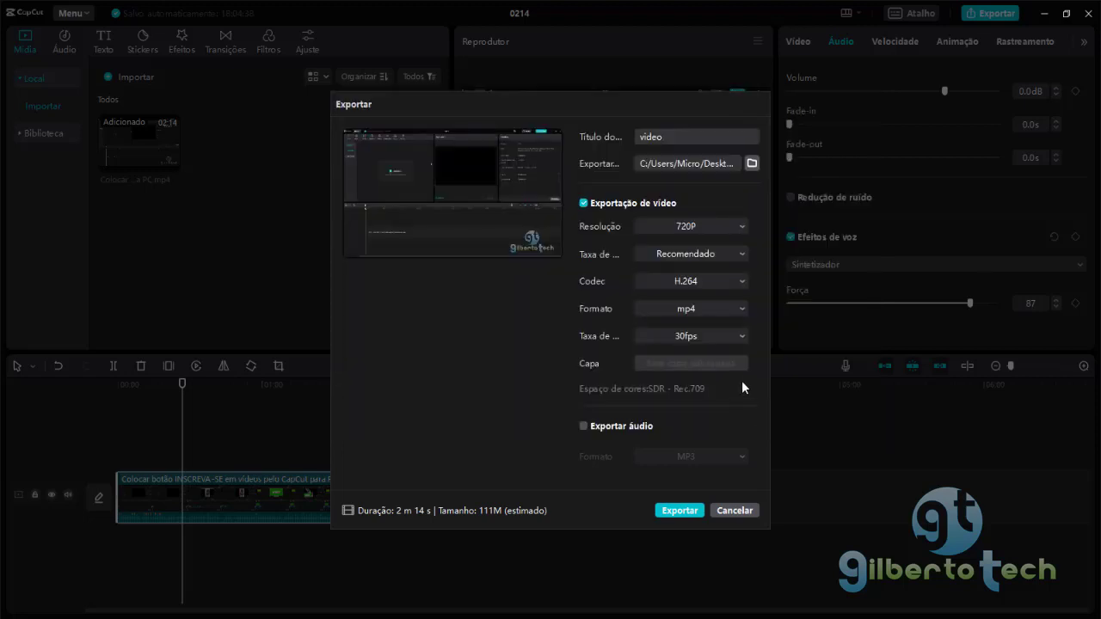
Choose 720P as the export resolution and export the video
{"action": "left_click", "coordinate": [680, 228]}
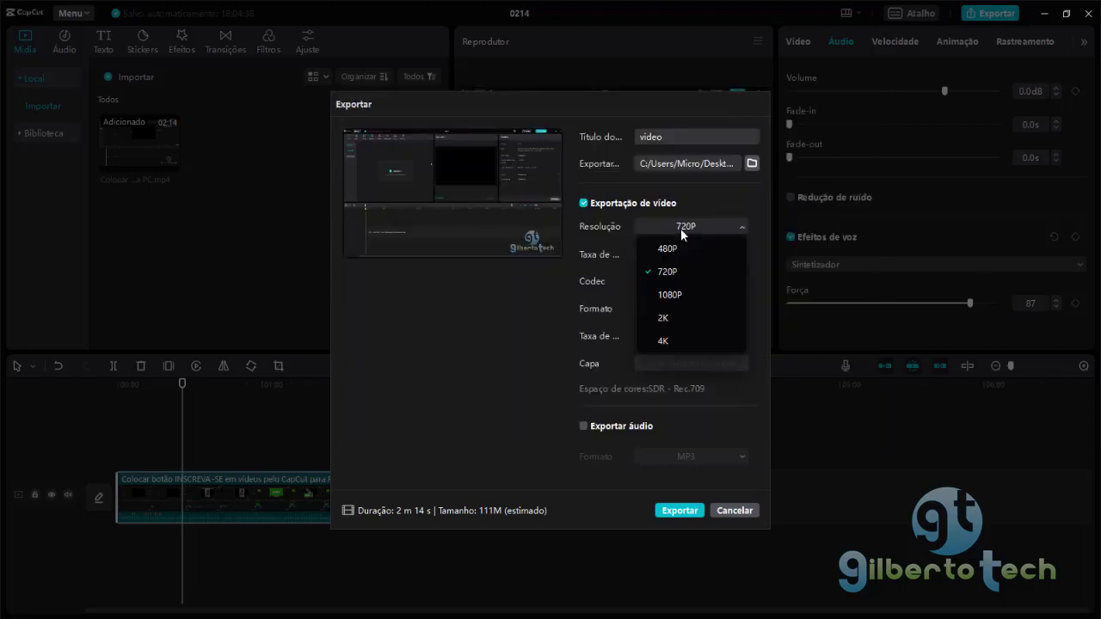
{"action": "left_click", "coordinate": [682, 273]}
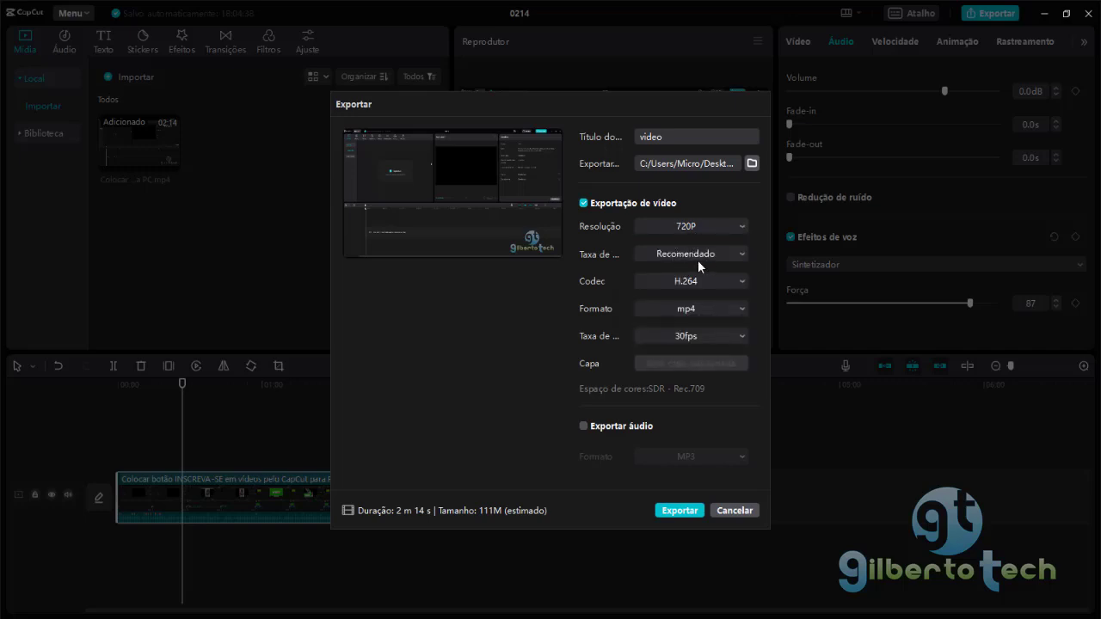
{"action": "left_click", "coordinate": [683, 511]}
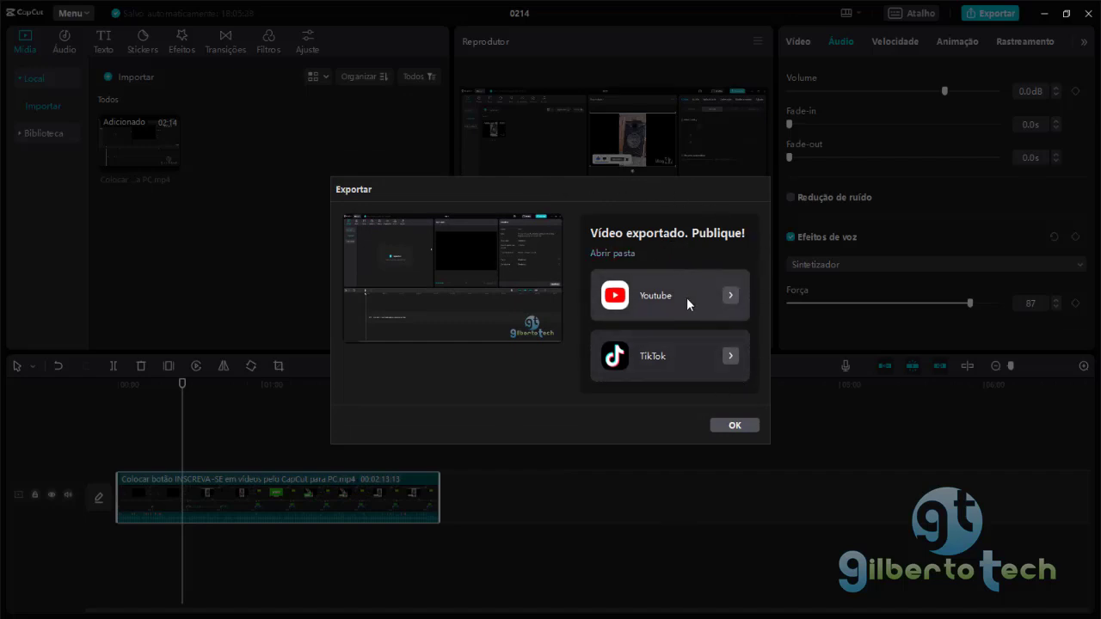
Open the export's destination folder, play the exported video.mp4 in VLC to check its sound, and pause it
{"action": "left_click", "coordinate": [618, 255]}
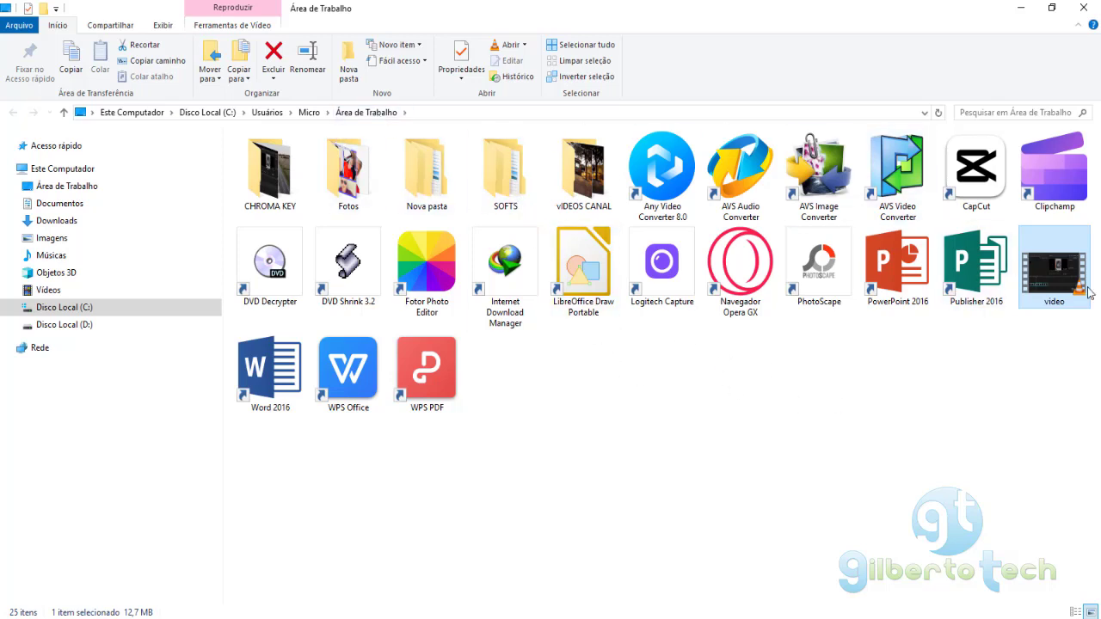
{"action": "mouse_move", "coordinate": [1058, 308]}
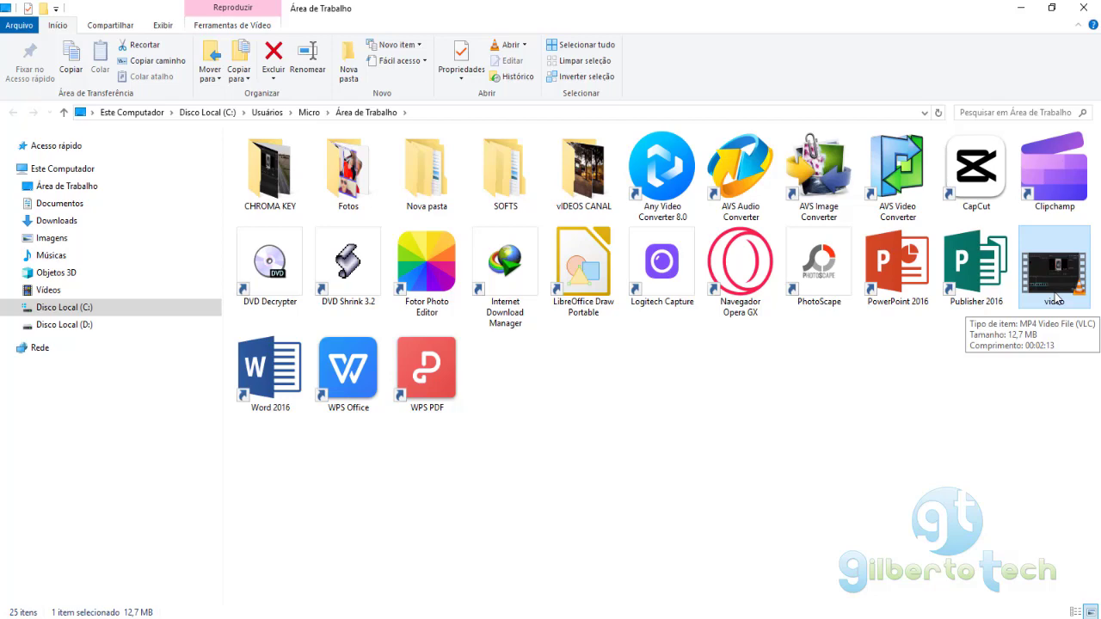
{"action": "double_click", "coordinate": [1058, 297]}
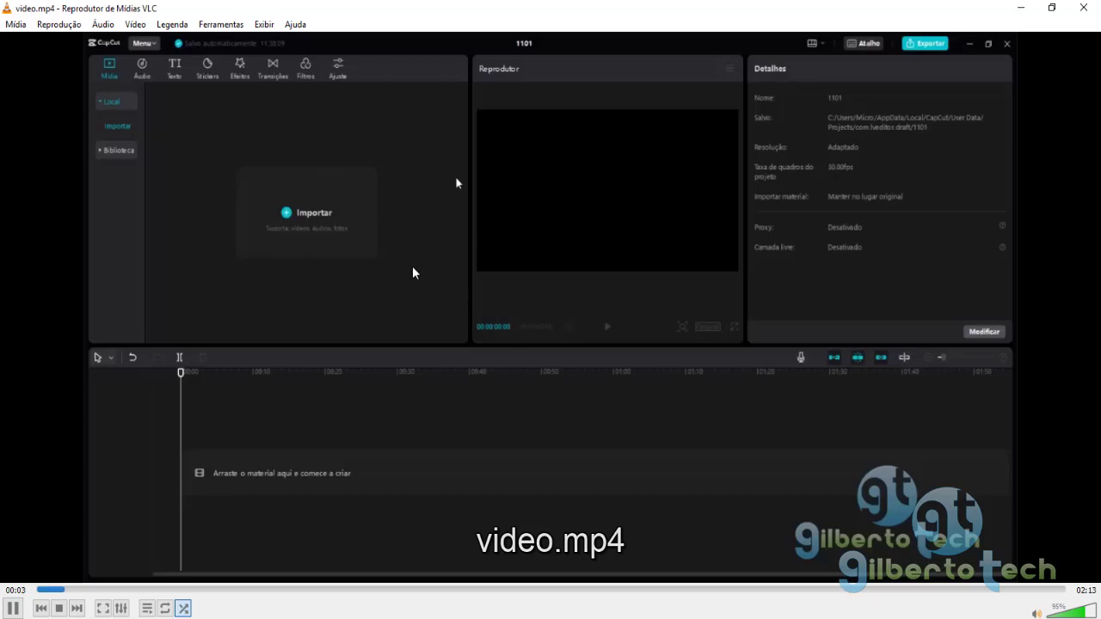
{"action": "key", "text": "space"}
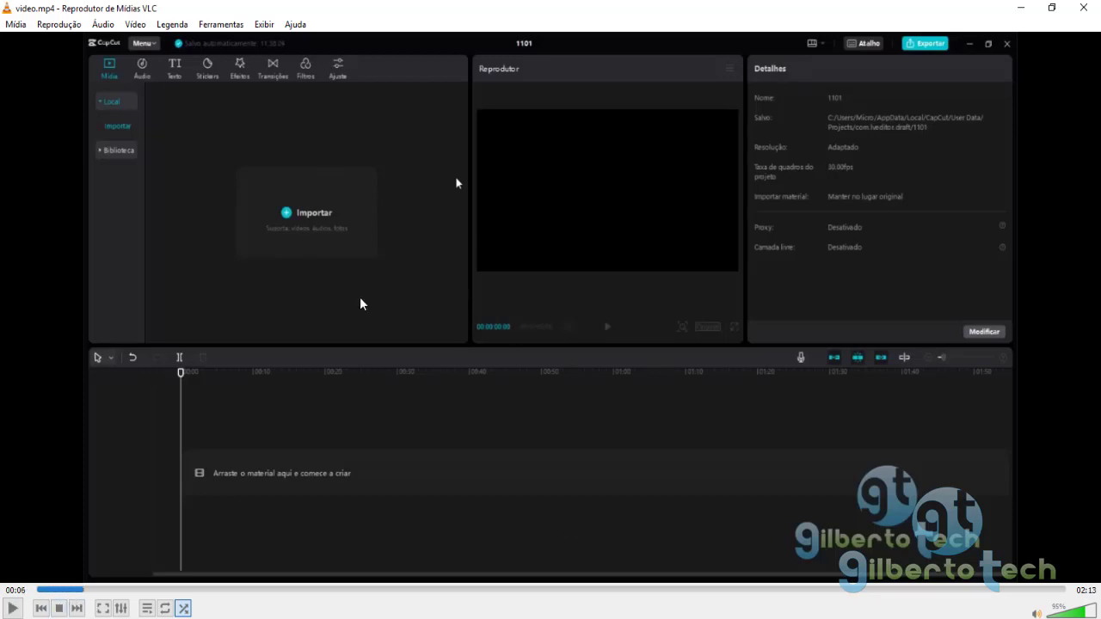